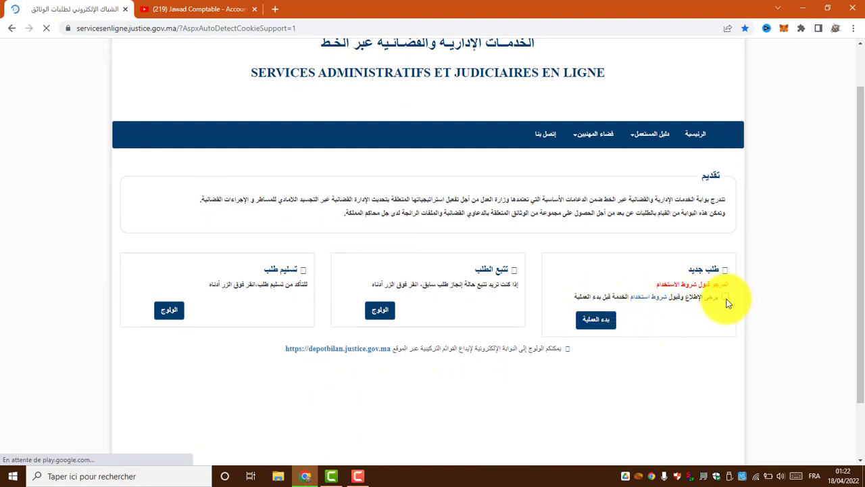
# Accept the terms of use for a new request (طلب جديد) and start the request process
pyautogui.click(589, 324)
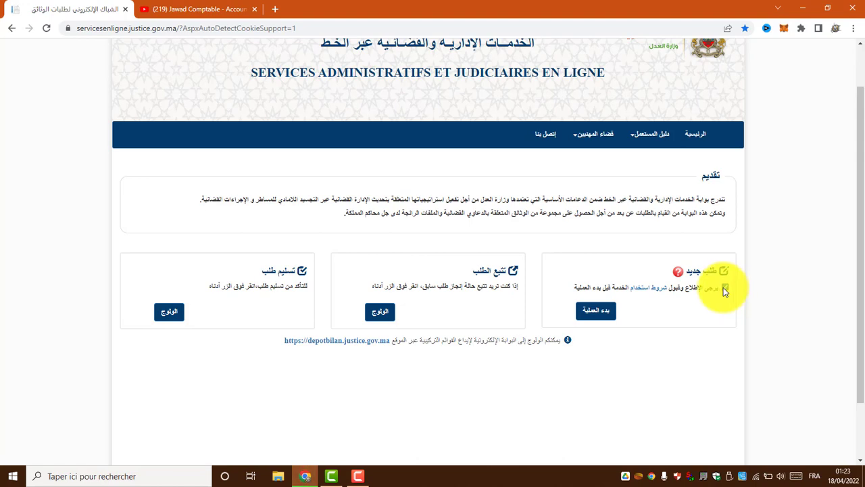
pyautogui.click(726, 287)
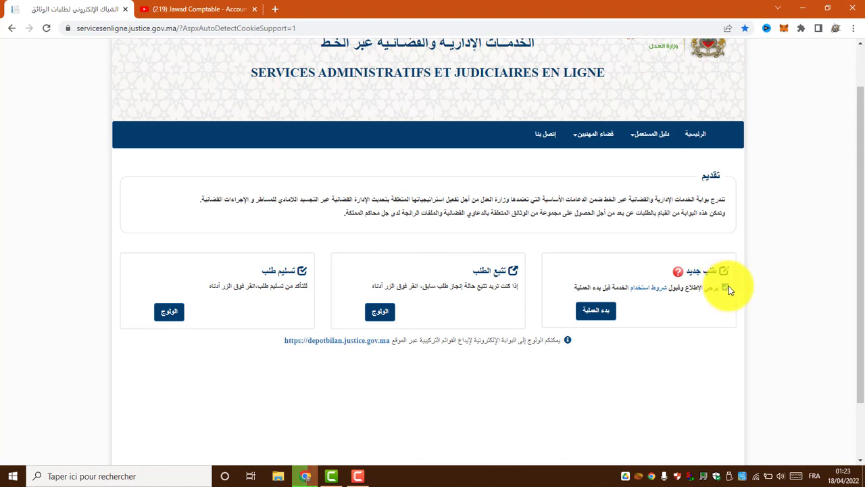
pyautogui.click(593, 312)
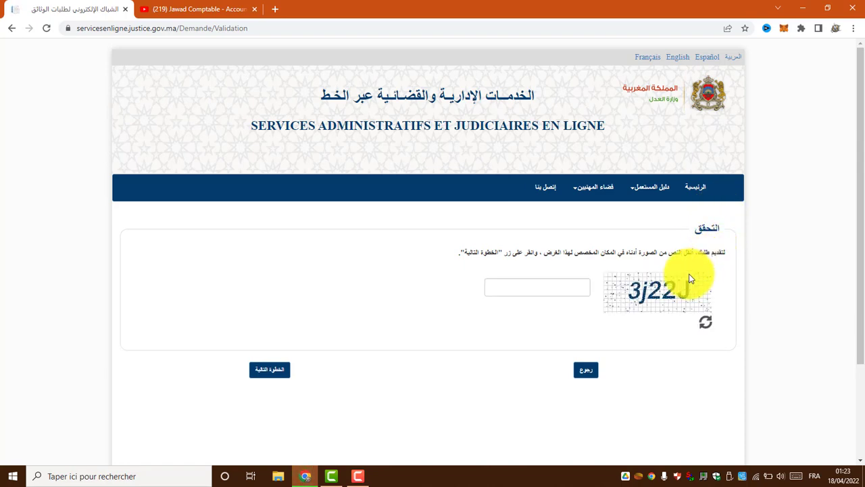
# Enter the verification code shown in the image and continue to the request information form
pyautogui.click(543, 287)
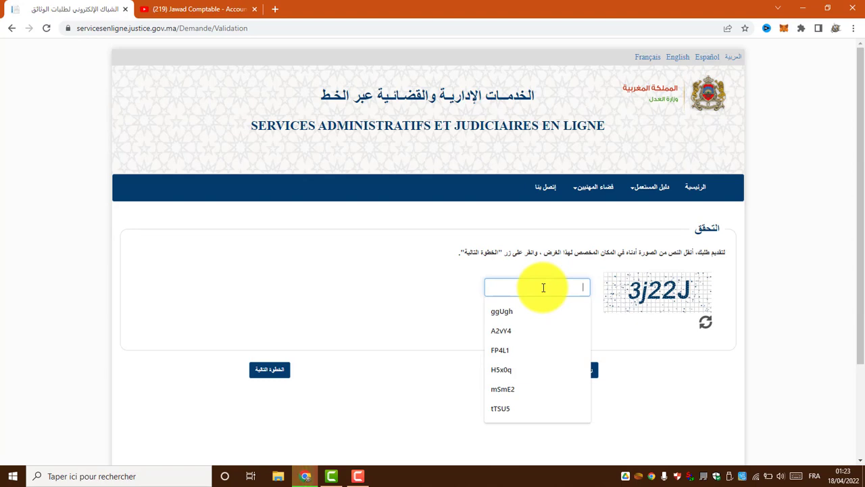
pyautogui.write('3j22J')
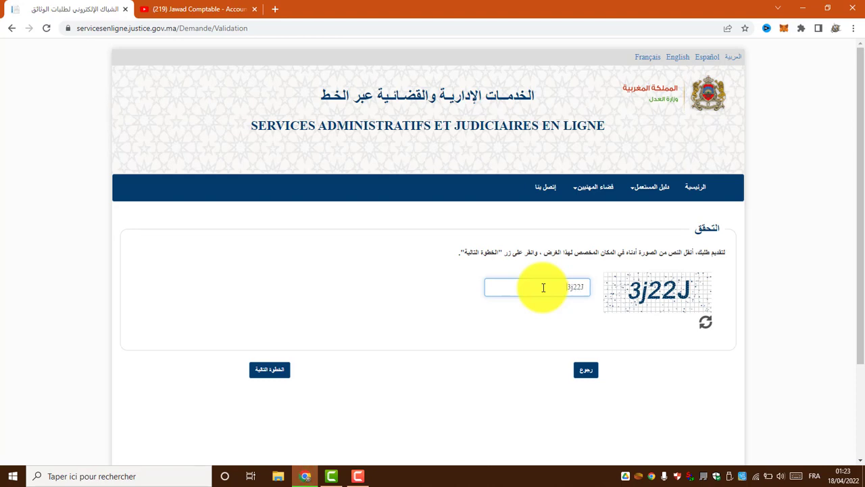
pyautogui.click(259, 376)
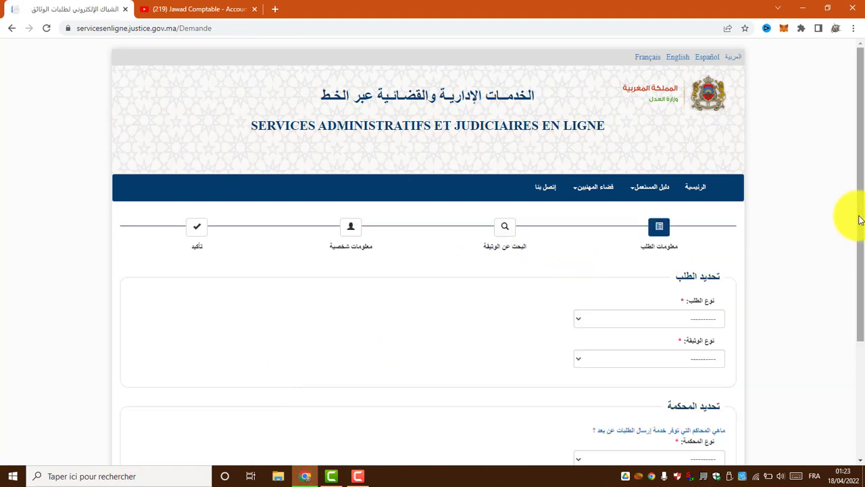
# Set the request type to السجل التجاري and the document type to السجل التجاري (نموذج 7)
pyautogui.moveTo(857, 220); pyautogui.dragTo(860, 282)
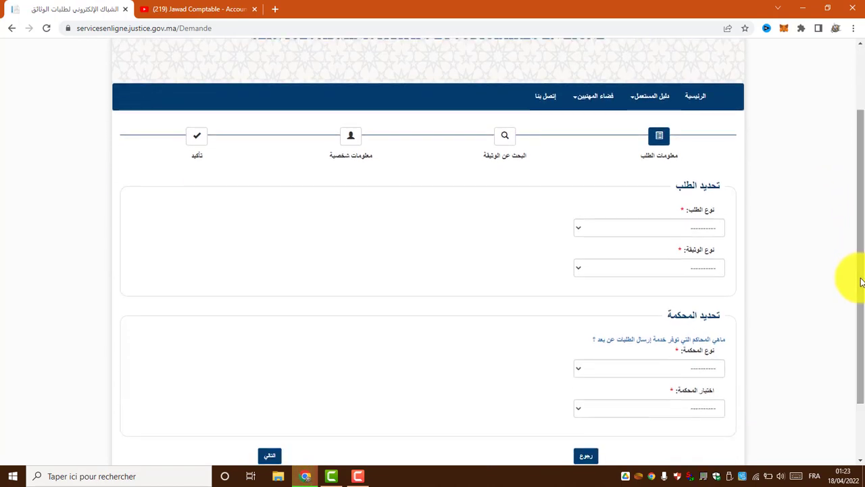
pyautogui.click(614, 230)
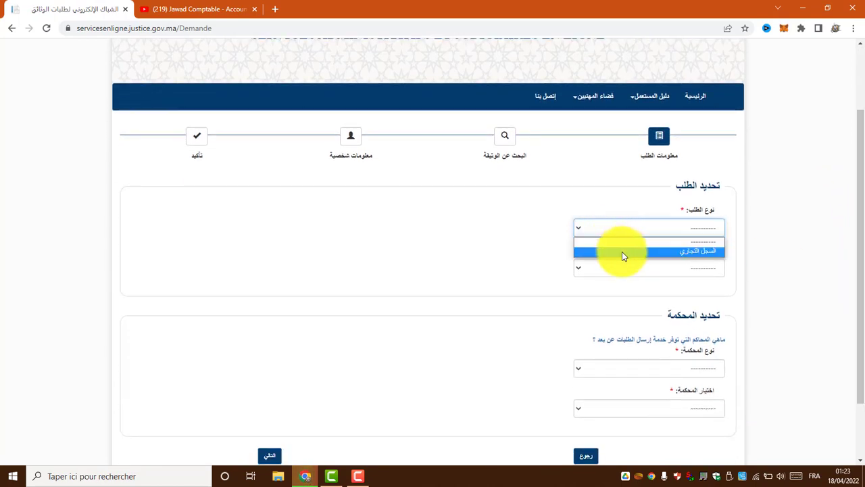
pyautogui.click(622, 251)
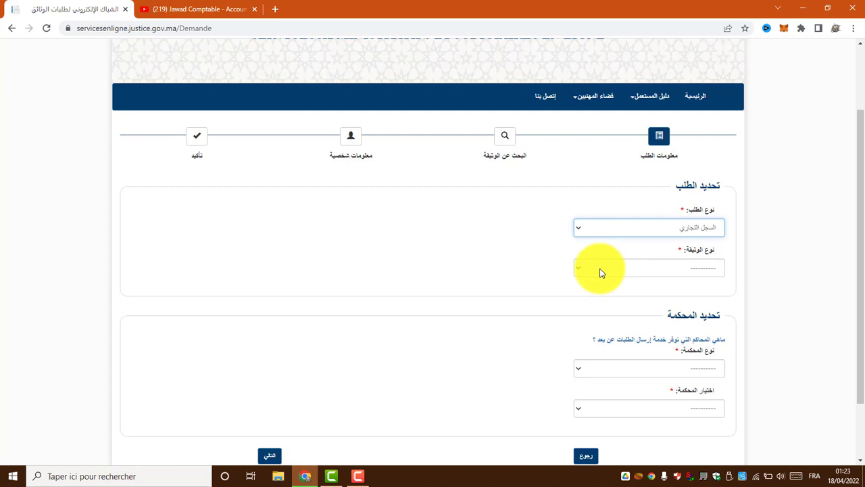
pyautogui.click(602, 273)
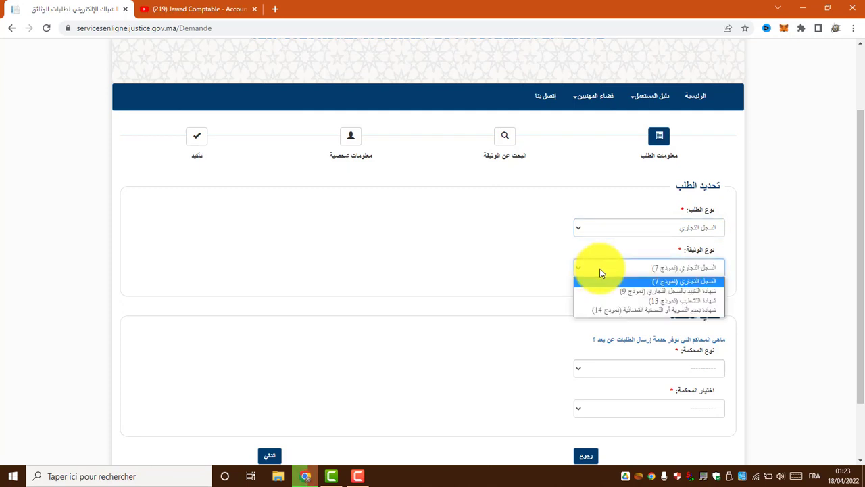
pyautogui.click(643, 286)
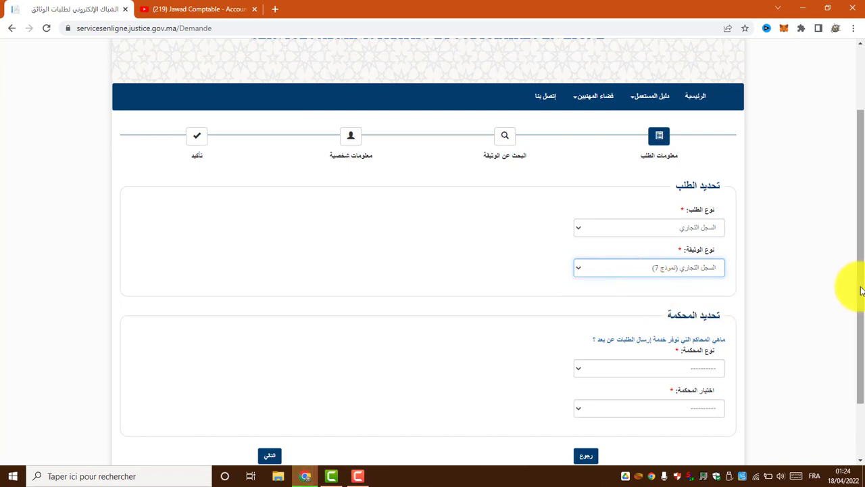
# Set the court type to المحكمة التجارية, choose المحكمة التجارية بالرباط, and continue to the document search
pyautogui.moveTo(856, 290); pyautogui.dragTo(853, 346)
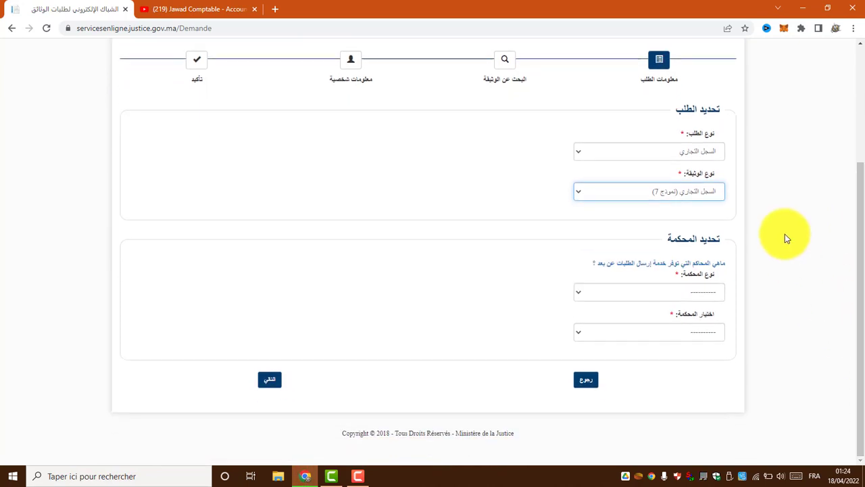
pyautogui.click(653, 292)
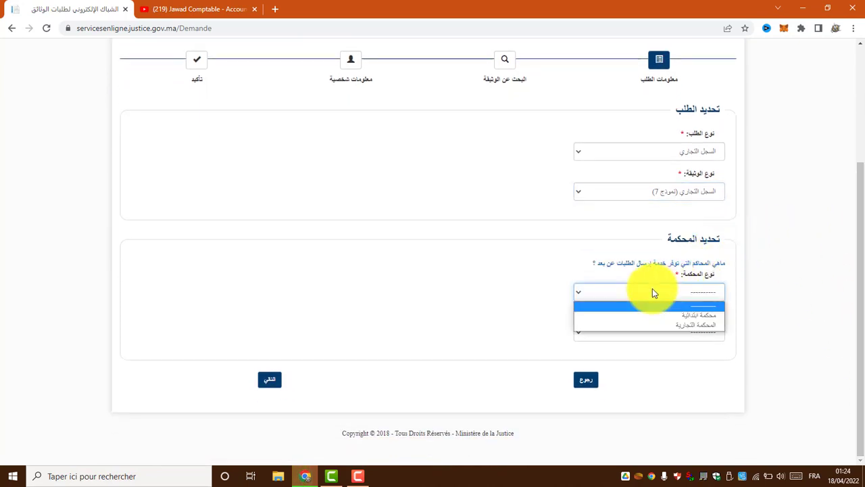
pyautogui.click(640, 326)
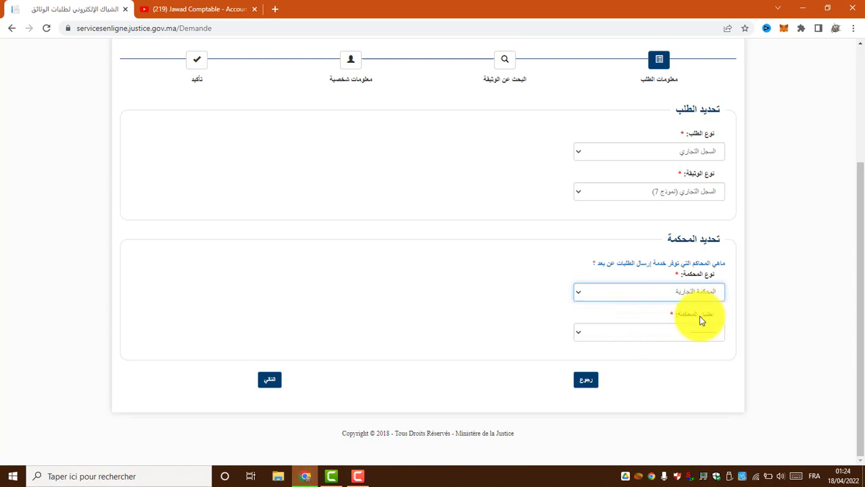
pyautogui.click(613, 333)
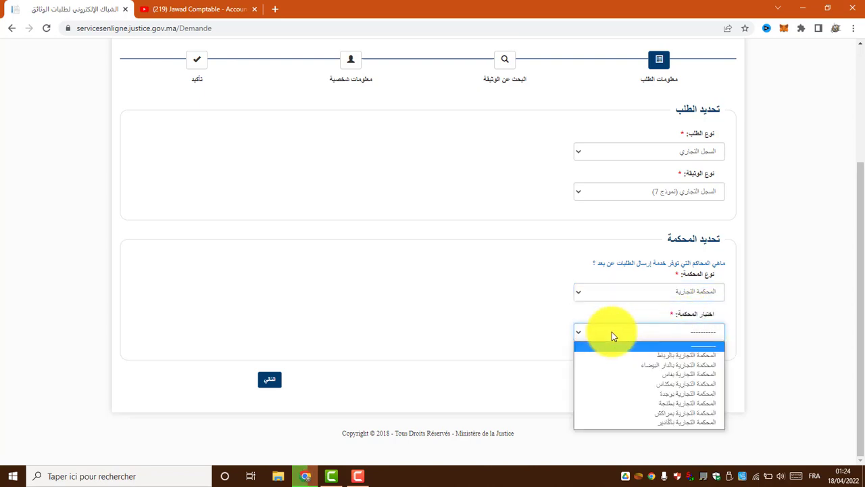
pyautogui.click(644, 356)
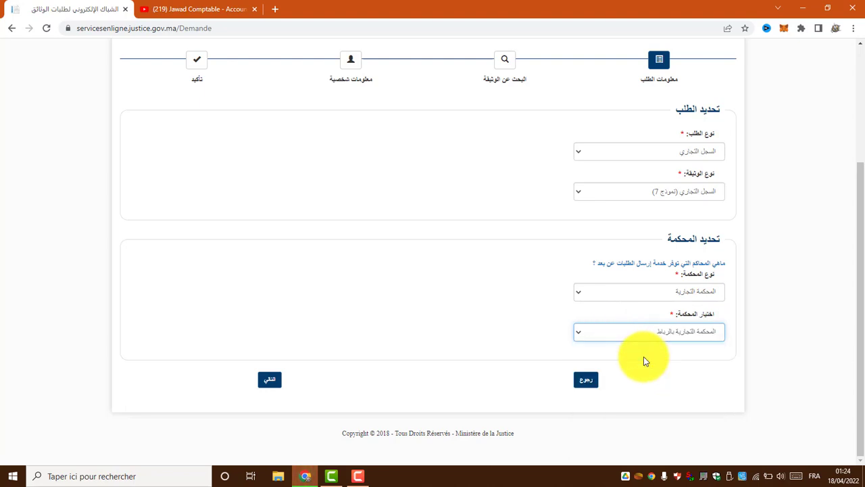
pyautogui.click(270, 380)
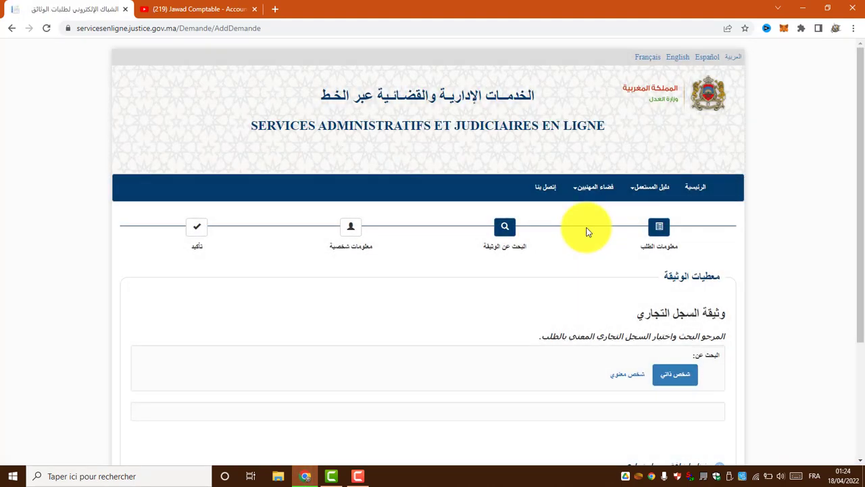
# Set the document search to a legal entity (شخص معنوي) by N° registre de commerce
pyautogui.moveTo(862, 230); pyautogui.dragTo(860, 329)
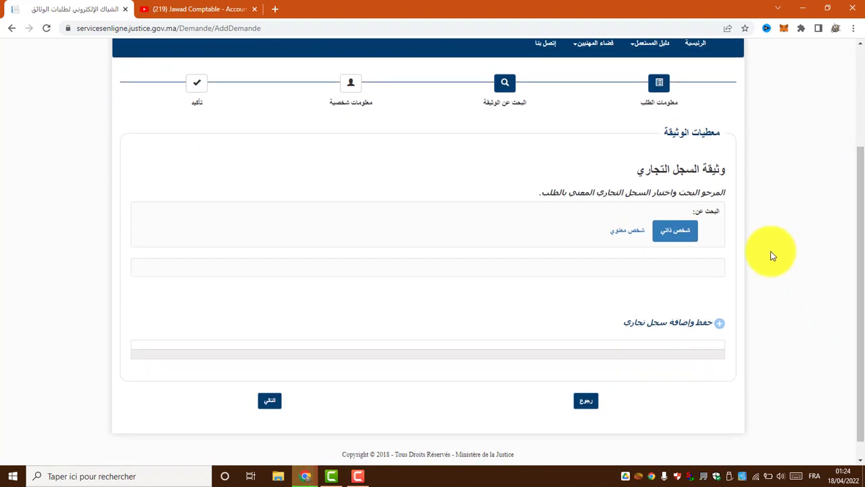
pyautogui.click(626, 238)
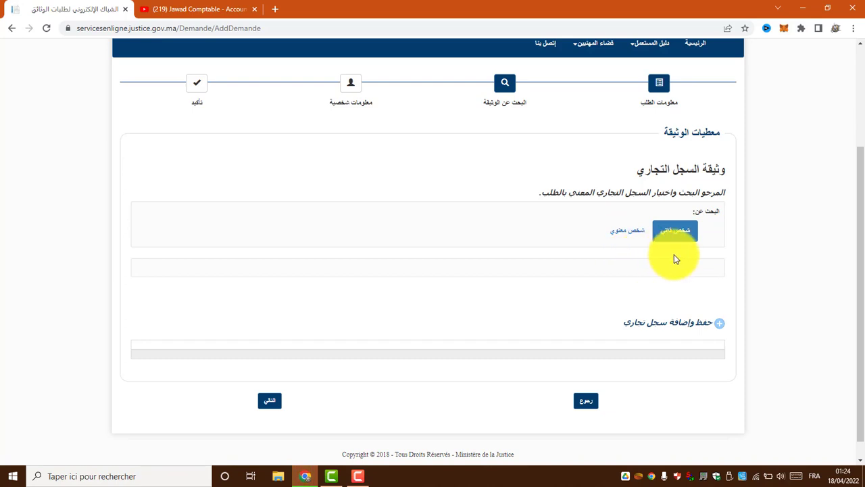
pyautogui.click(615, 233)
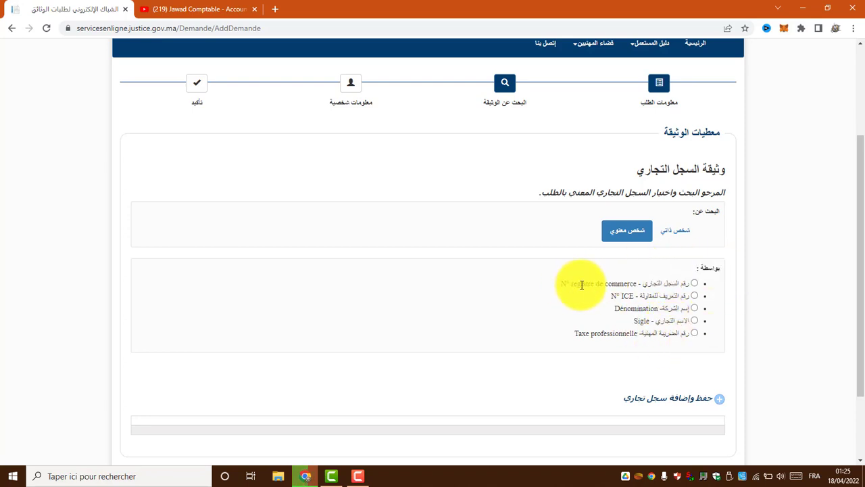
pyautogui.click(695, 284)
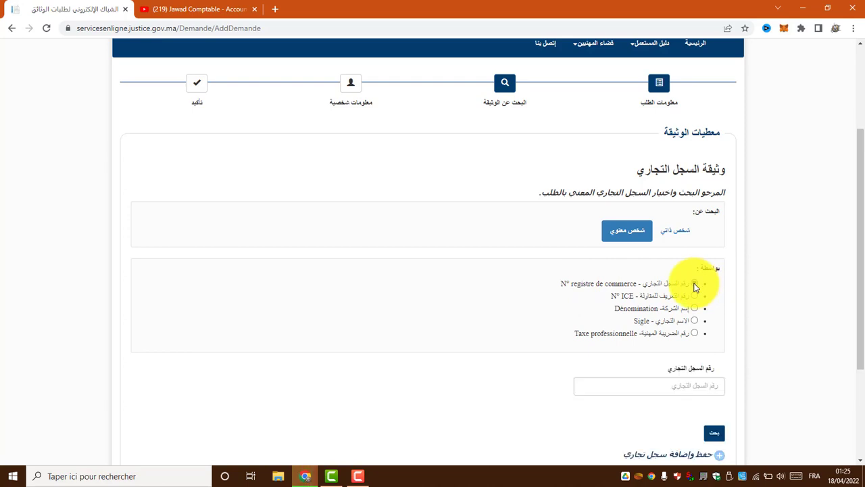
# Enter the company's trade register number and search for its record
pyautogui.moveTo(860, 283); pyautogui.dragTo(855, 331)
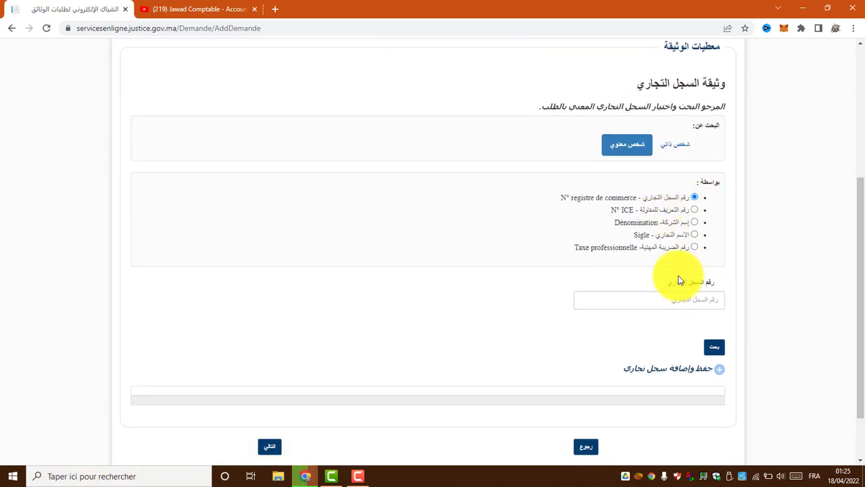
pyautogui.click(670, 299)
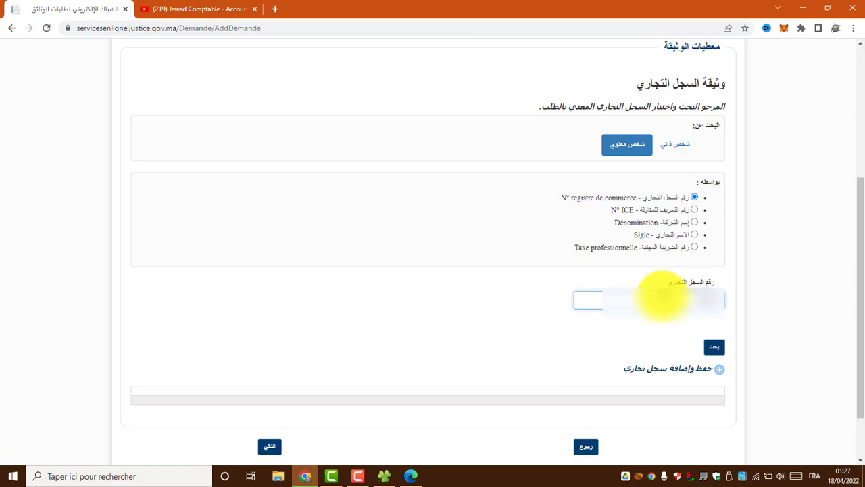
pyautogui.click(715, 350)
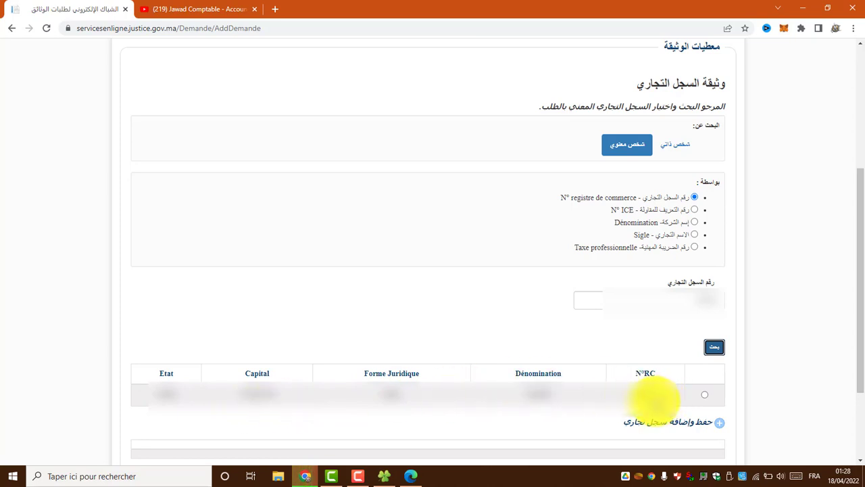
# Select the company in the search results and add its trade register to the request
pyautogui.click(705, 397)
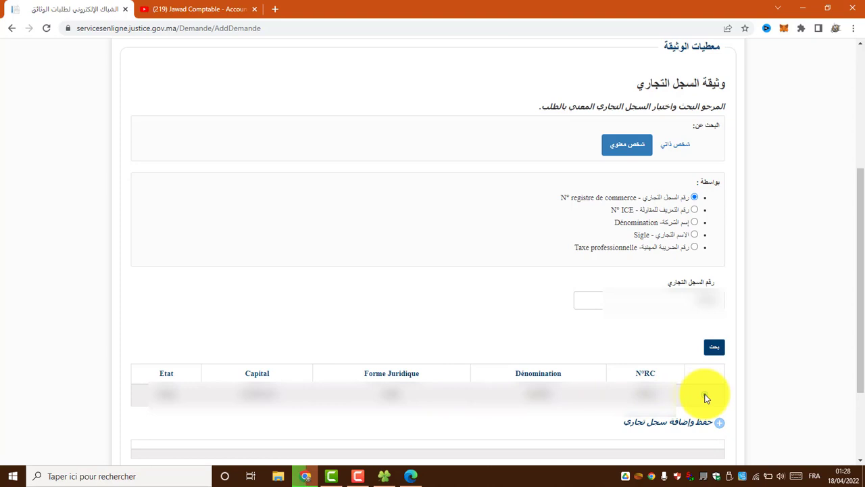
pyautogui.moveTo(859, 370); pyautogui.dragTo(860, 382)
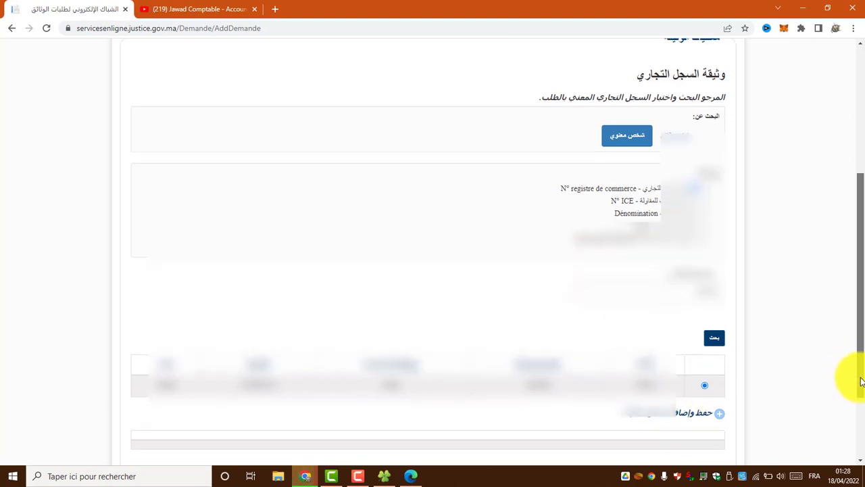
pyautogui.scroll(-2, 801, 353)
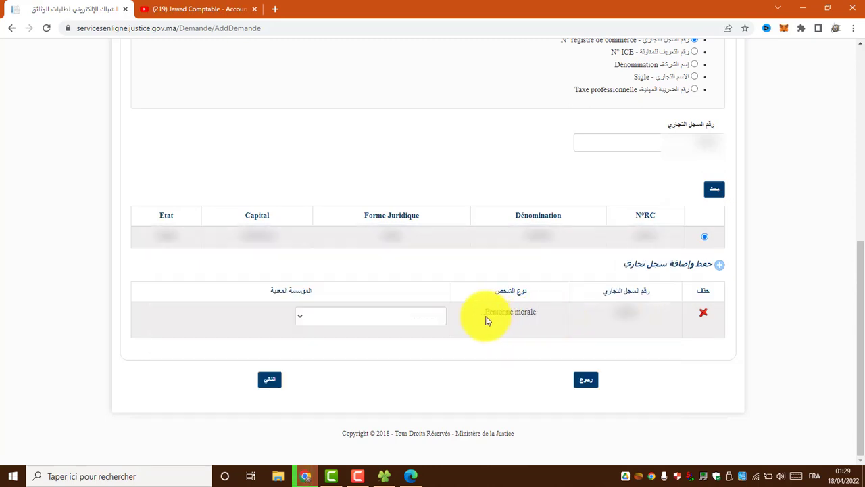
# Set the concerned institution to اختيار أخر... with the text "Usage administratif", and continue to the applicant identity form
pyautogui.click(316, 318)
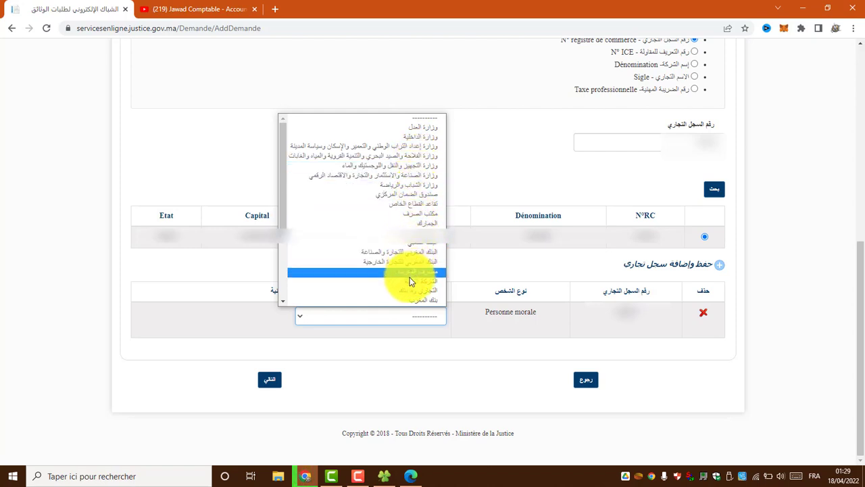
pyautogui.moveTo(283, 193); pyautogui.dragTo(281, 258)
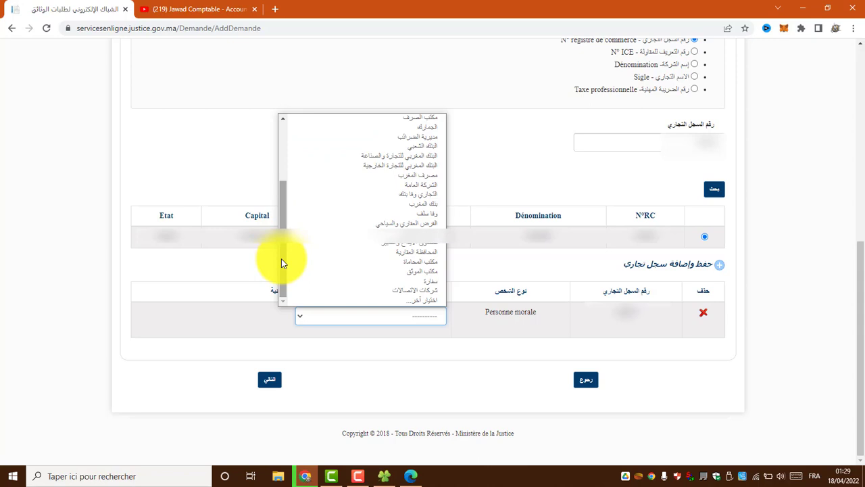
pyautogui.click(416, 301)
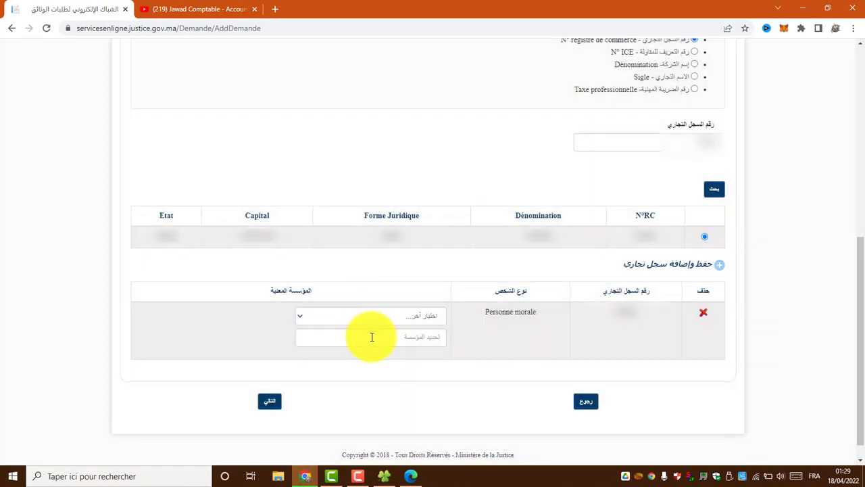
pyautogui.click(372, 336)
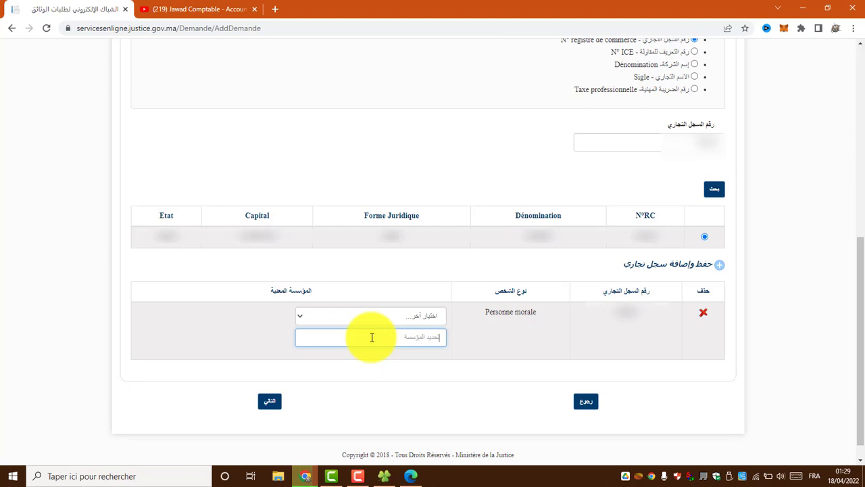
pyautogui.write('ل')
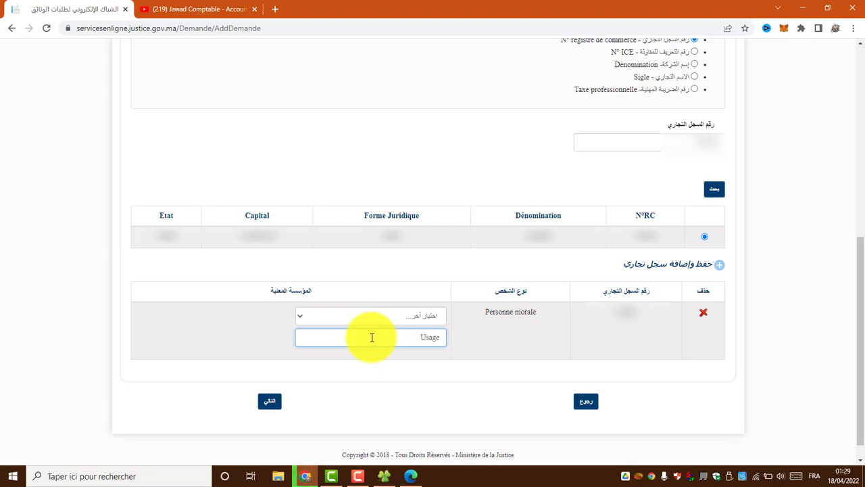
pyautogui.write('sage admini')
pyautogui.write('stratif')
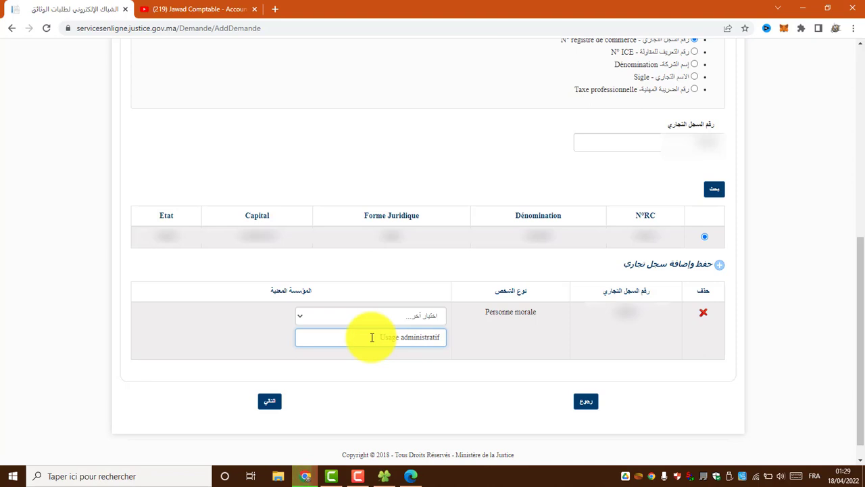
pyautogui.click(271, 403)
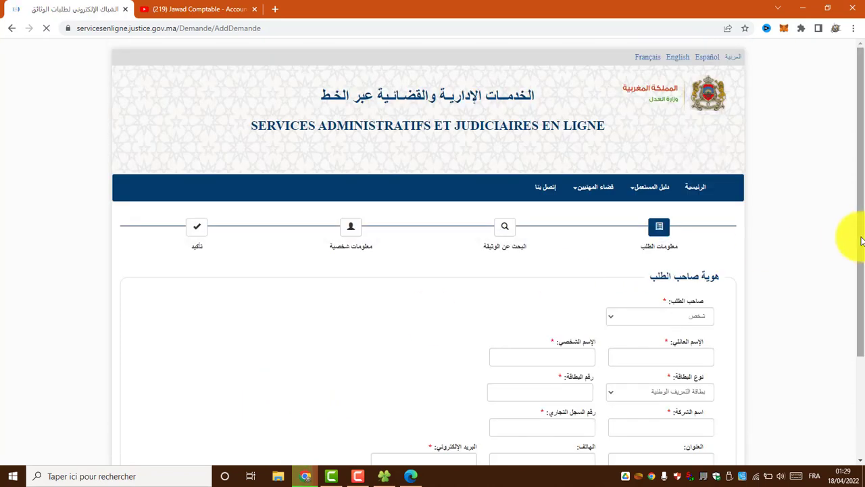
pyautogui.moveTo(861, 236); pyautogui.dragTo(863, 313)
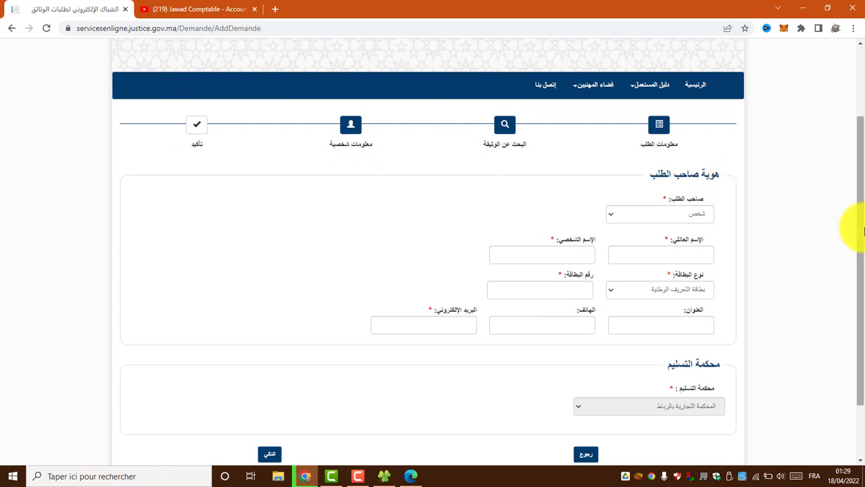
# Set the applicant type (صاحب الطلب) to شخص in the applicant identity form
pyautogui.moveTo(862, 230); pyautogui.dragTo(861, 257)
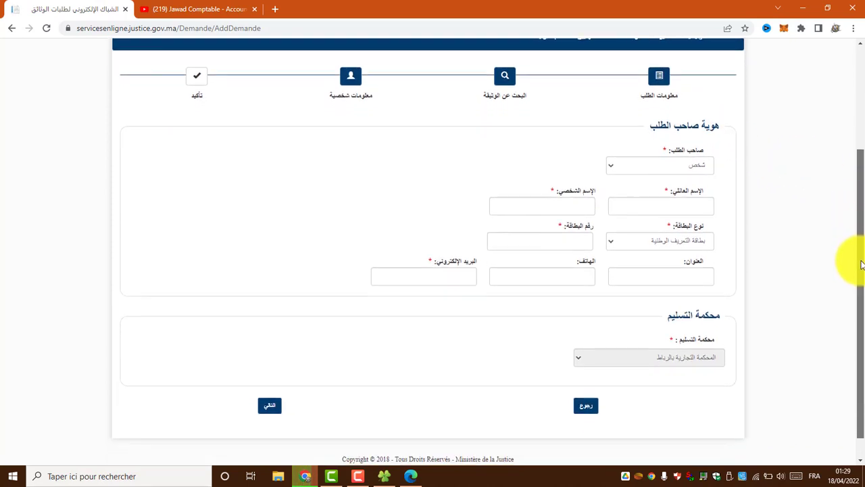
pyautogui.click(663, 174)
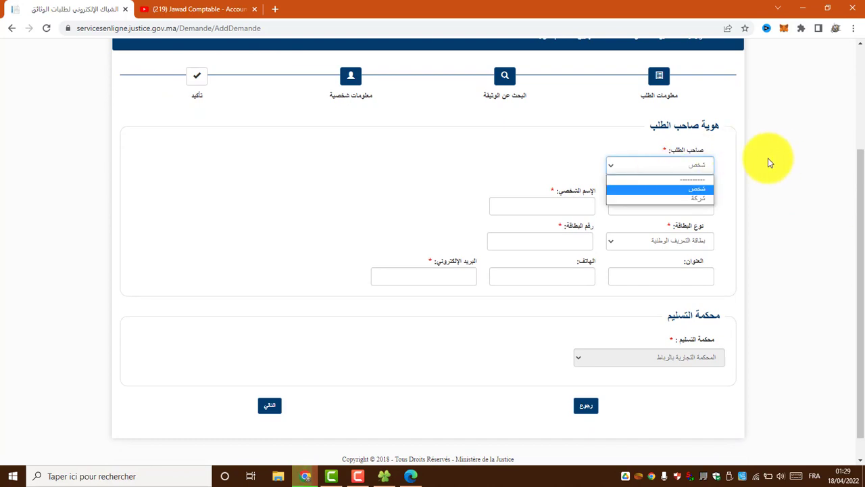
pyautogui.click(691, 193)
pyautogui.click(782, 183)
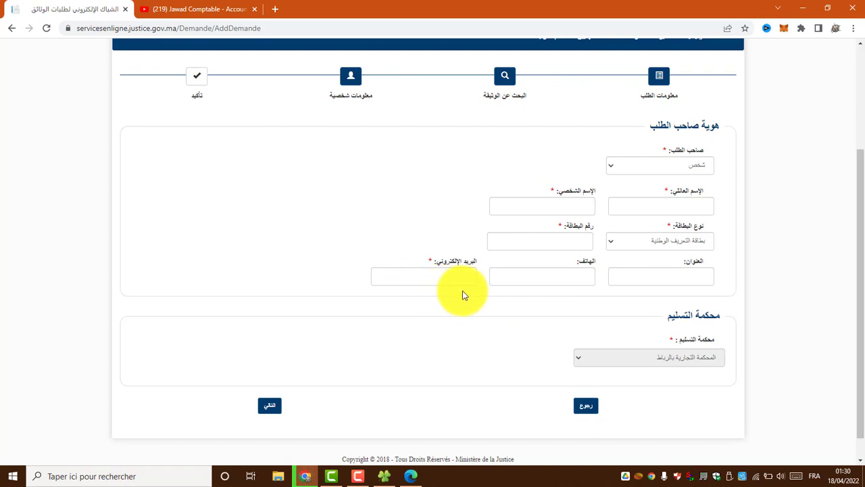
# Switch the applicant type to شركة to view the company fields, and set it back to شخص
pyautogui.click(677, 165)
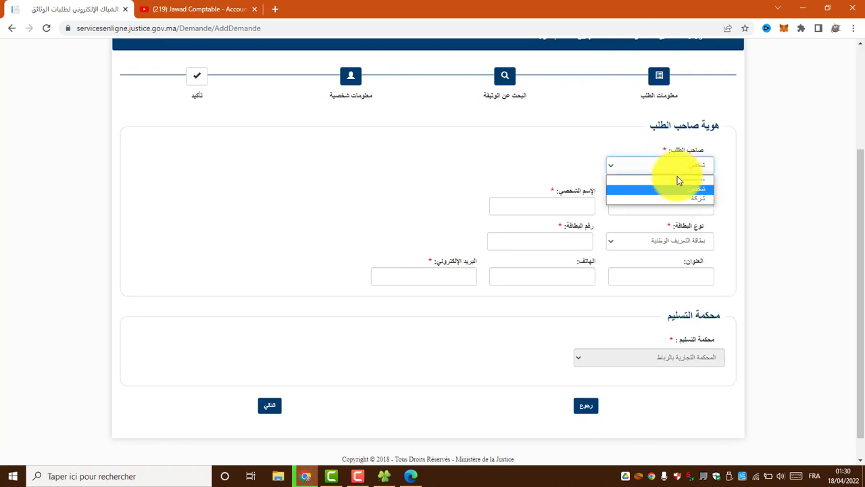
pyautogui.click(677, 198)
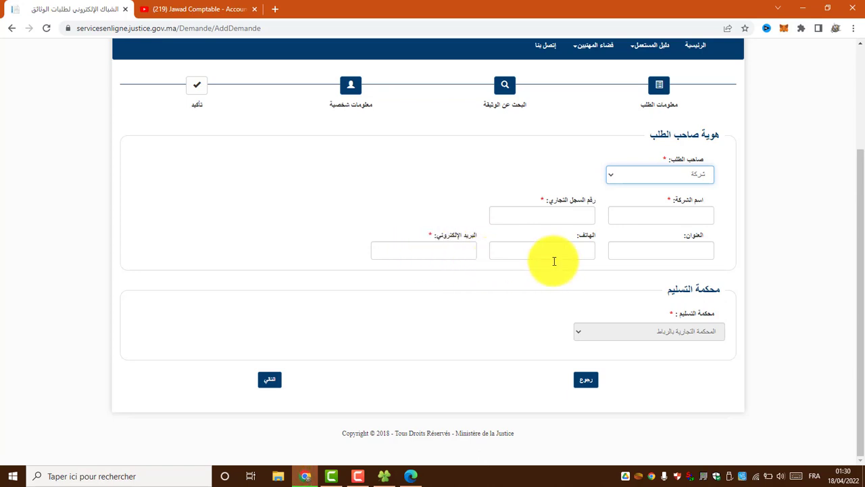
pyautogui.click(685, 177)
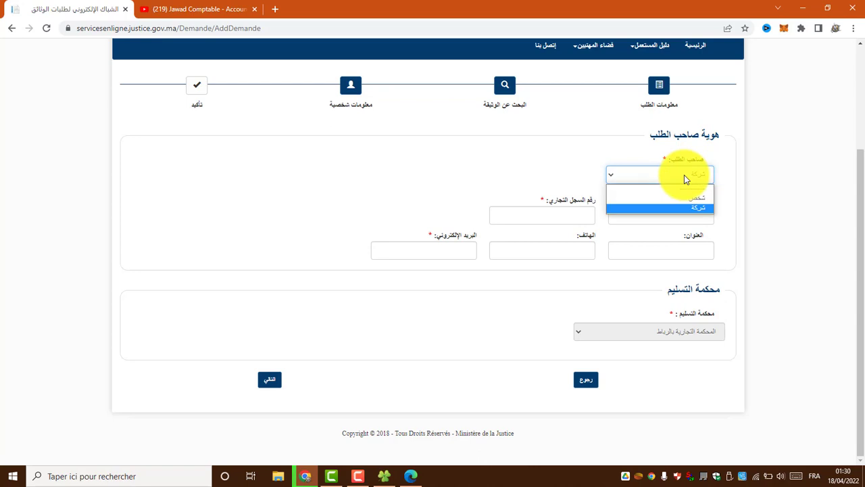
pyautogui.click(685, 200)
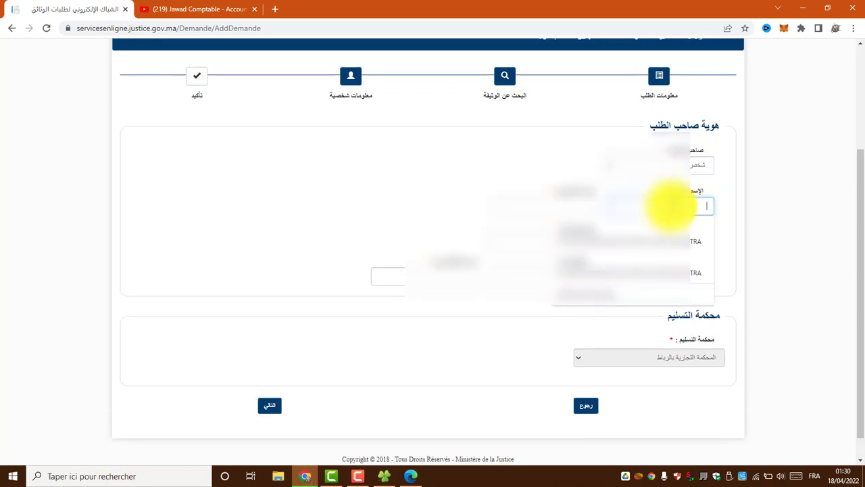
# Fill in the applicant's name, address, phone and e-mail from saved details, enter the national ID card number, and continue to the confirmation summary
pyautogui.click(652, 211)
pyautogui.click(635, 231)
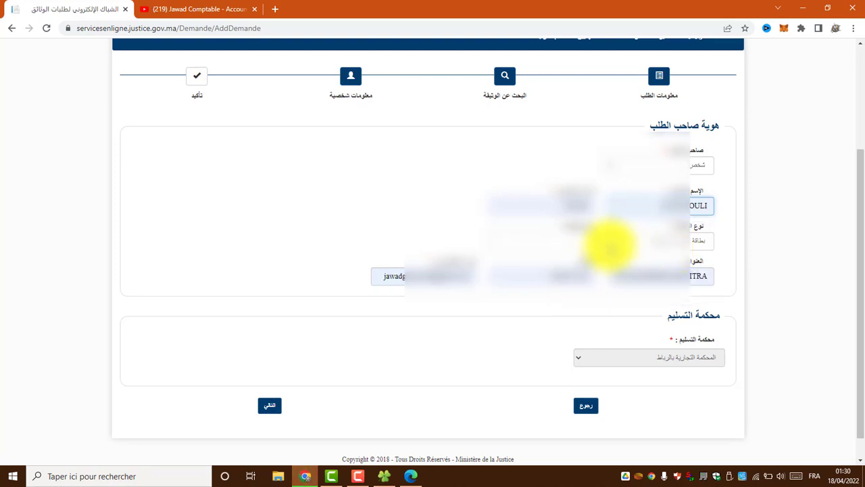
pyautogui.click(615, 242)
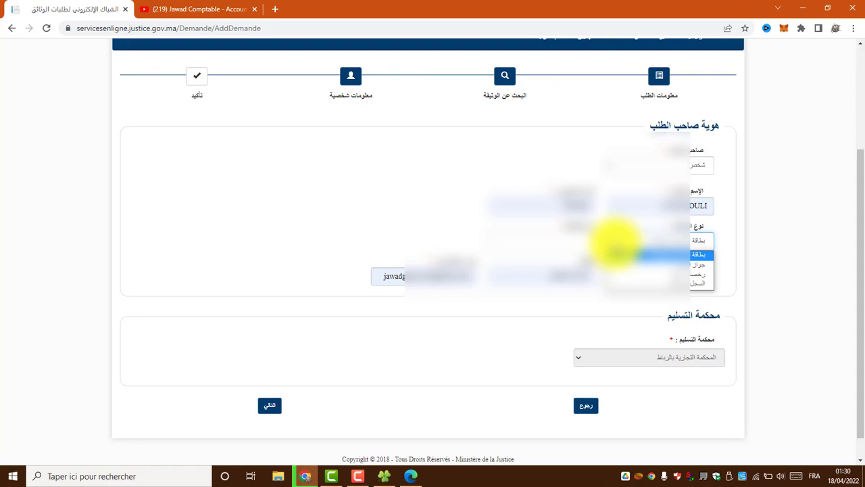
pyautogui.click(537, 243)
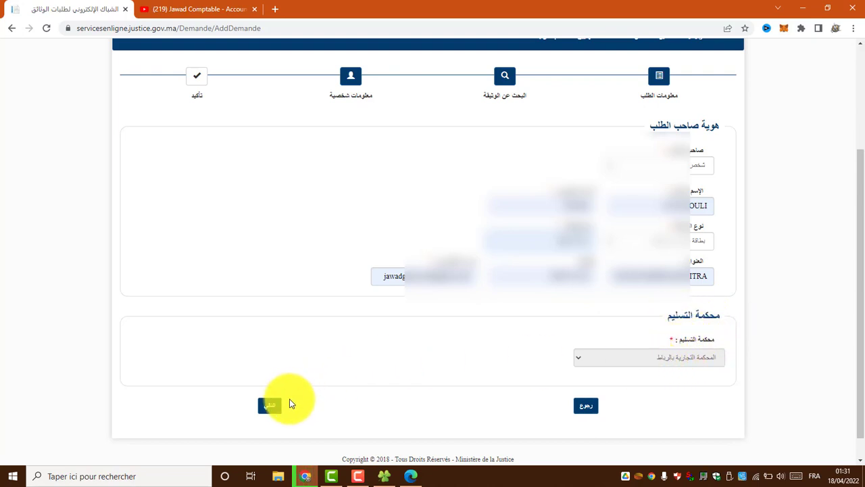
pyautogui.click(272, 408)
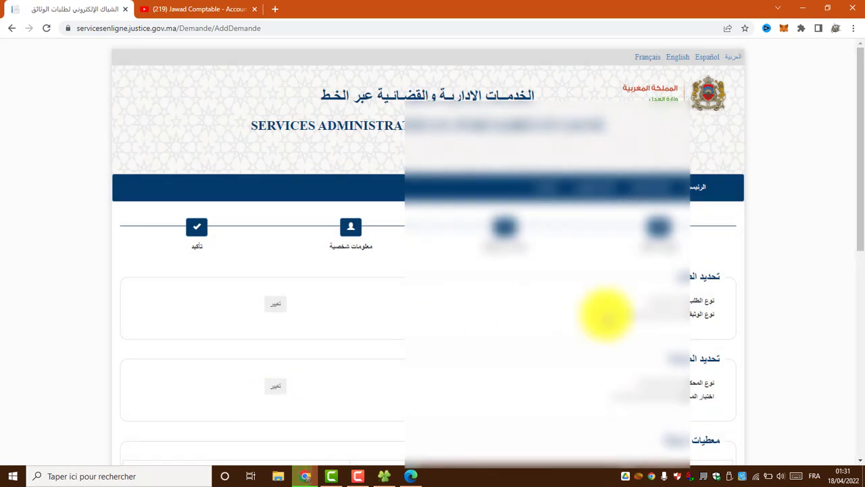
# Review the request summary, accept the declaration under تأكيد, and submit the request
pyautogui.scroll(-3, 860, 257)
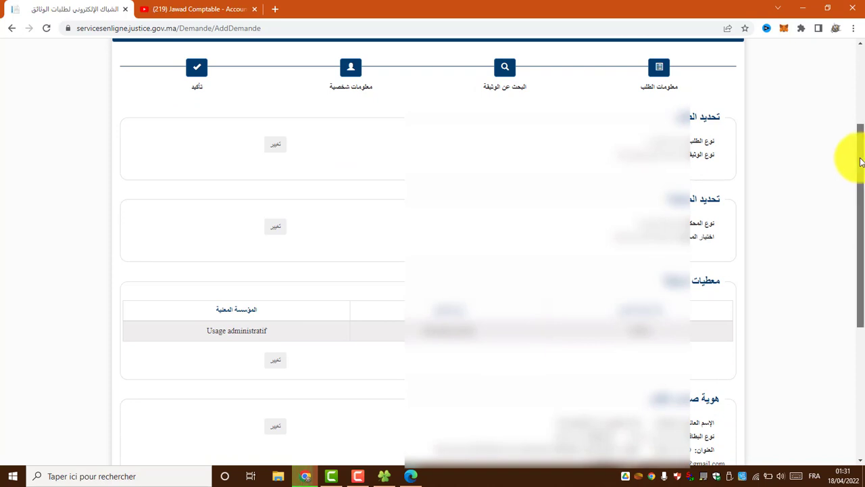
pyautogui.moveTo(859, 162); pyautogui.dragTo(861, 188)
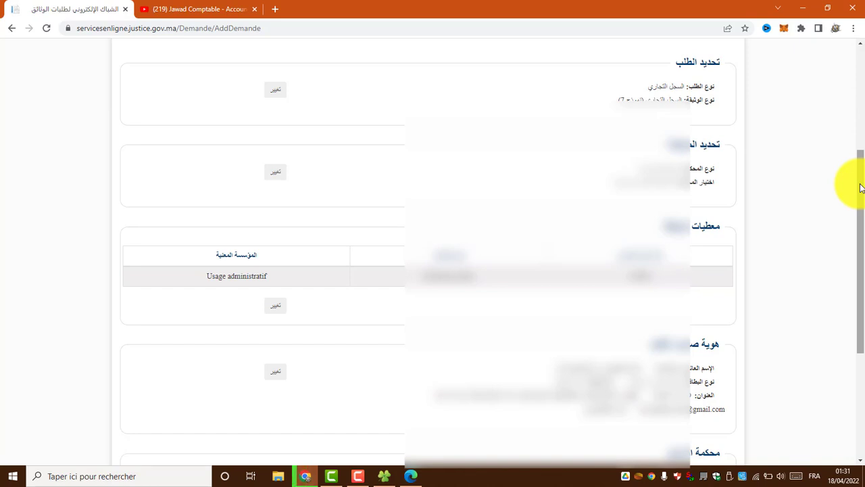
pyautogui.moveTo(860, 188); pyautogui.dragTo(860, 273)
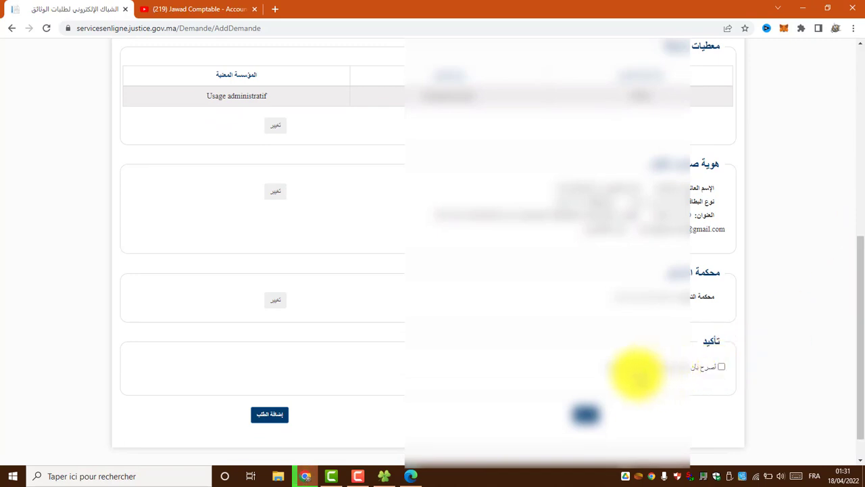
pyautogui.click(722, 366)
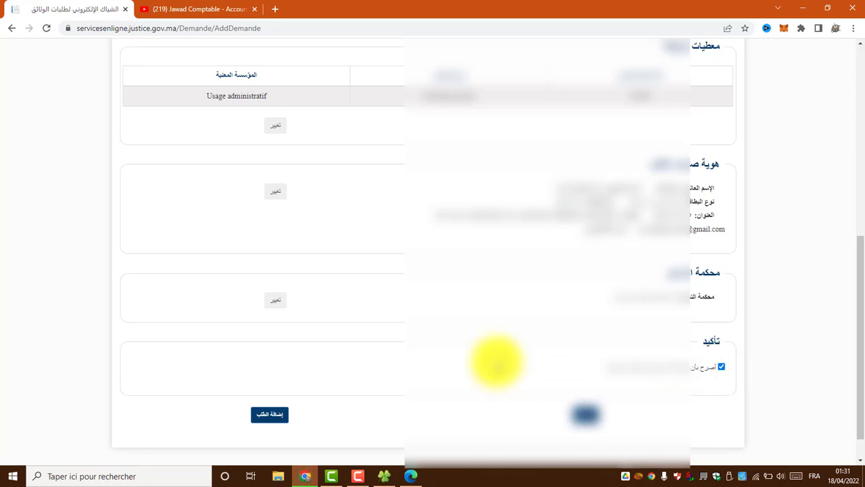
pyautogui.click(265, 421)
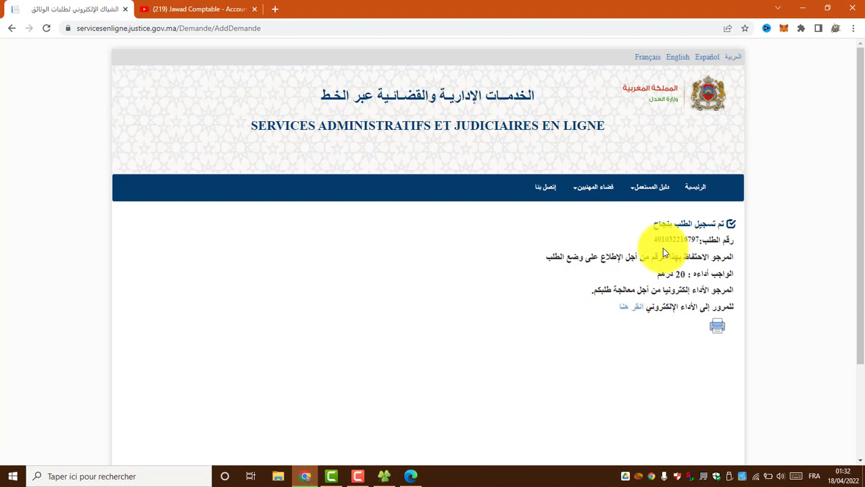
# Proceed to the electronic payment of the registered request and use the VISA / Mastercard / CMI payment method
pyautogui.click(628, 312)
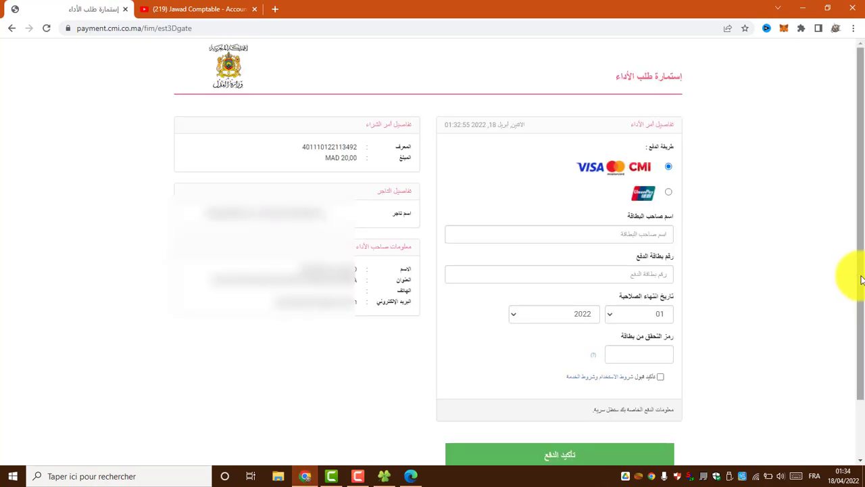
pyautogui.moveTo(859, 276); pyautogui.dragTo(862, 289)
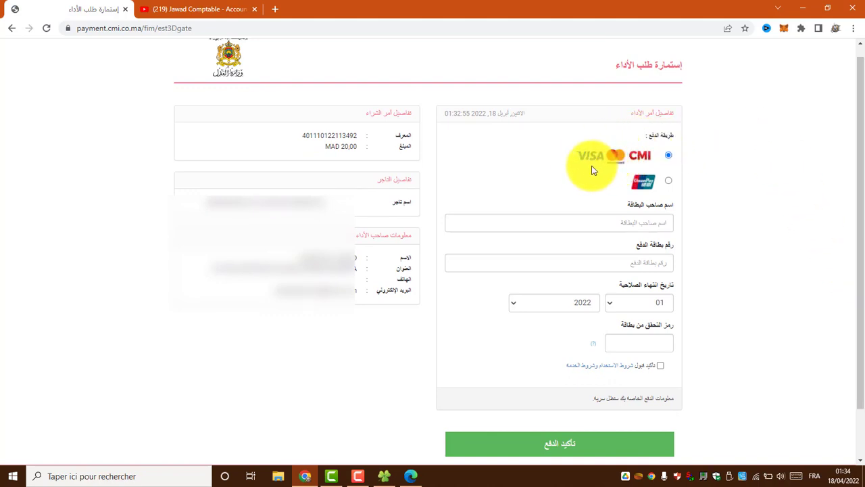
pyautogui.click(658, 162)
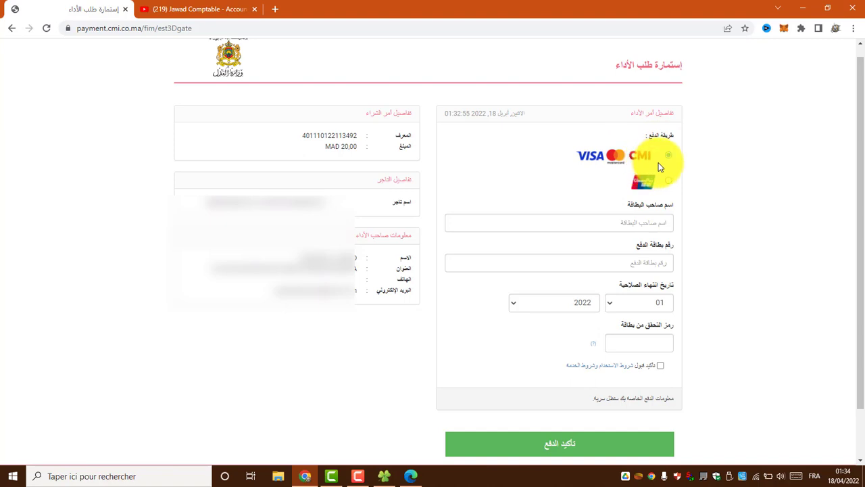
# Enter the cardholder's name, card number, expiry date and card verification code, accept the terms of use, and confirm the payment
pyautogui.click(641, 220)
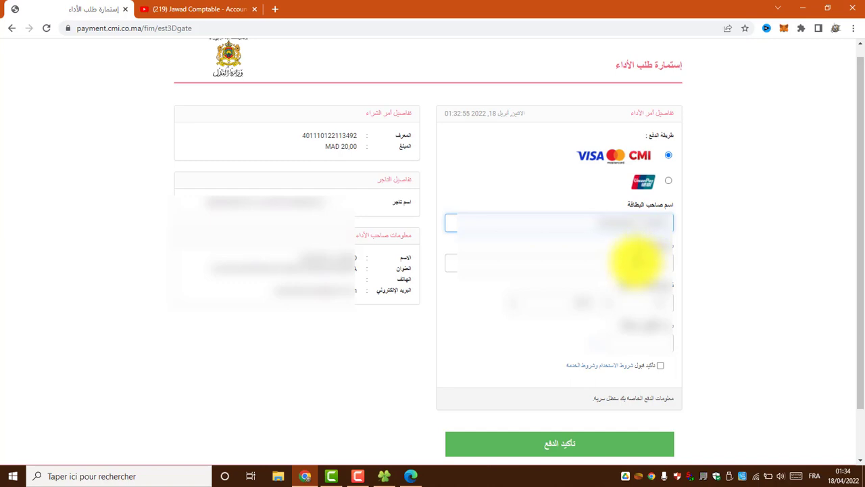
pyautogui.click(635, 263)
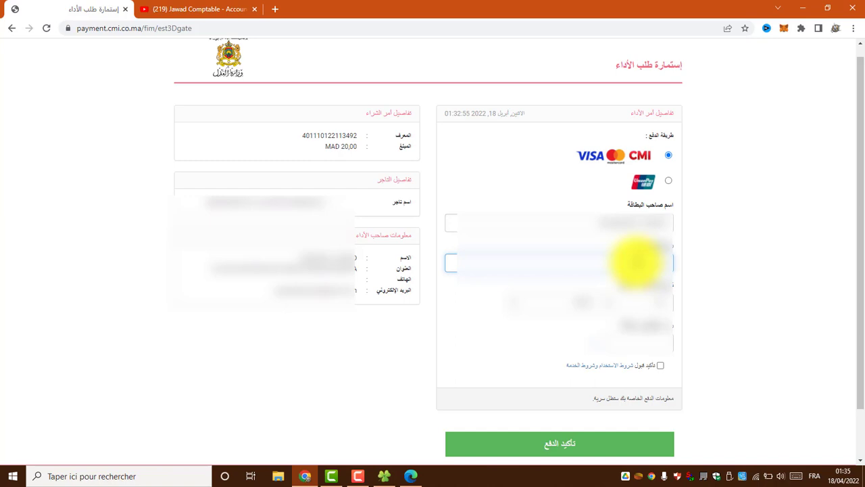
pyautogui.click(642, 342)
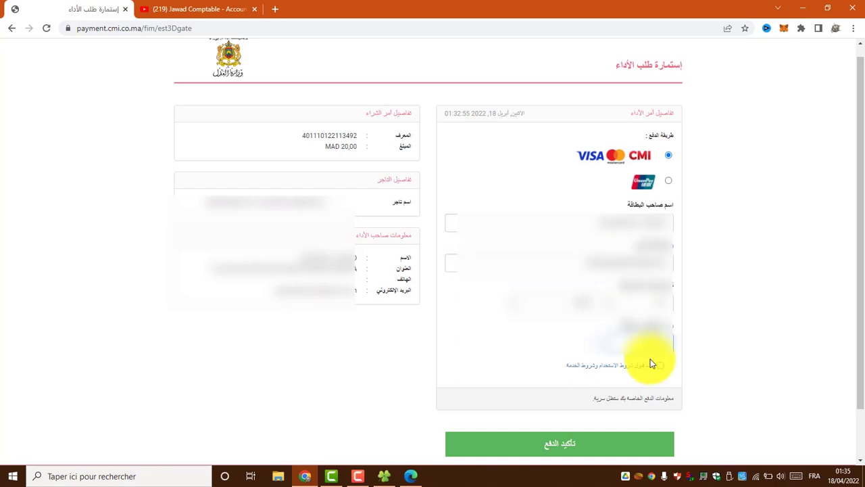
pyautogui.click(661, 367)
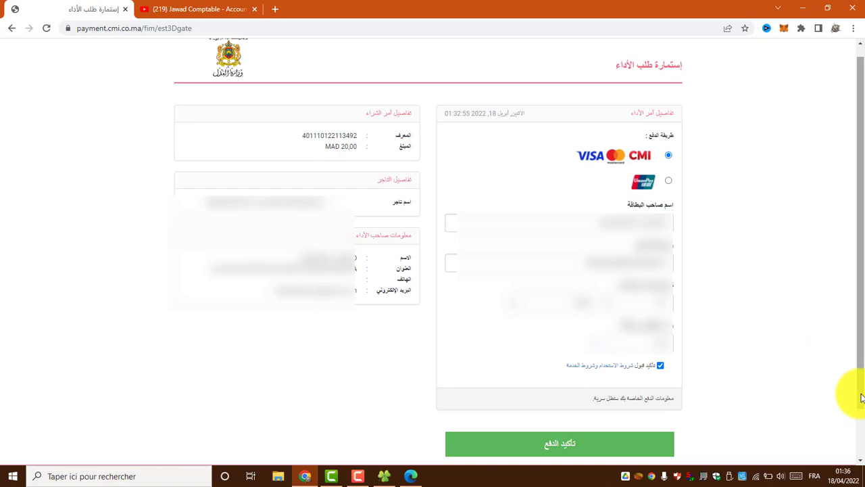
pyautogui.moveTo(862, 399); pyautogui.dragTo(863, 417)
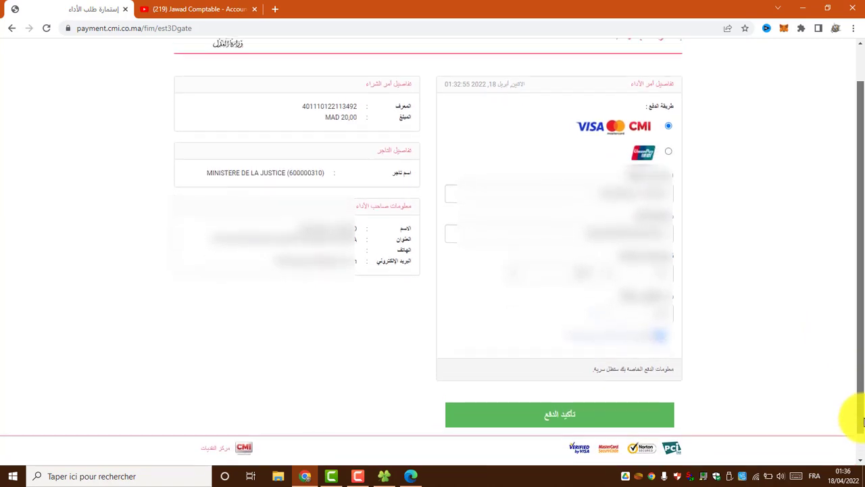
pyautogui.click(581, 415)
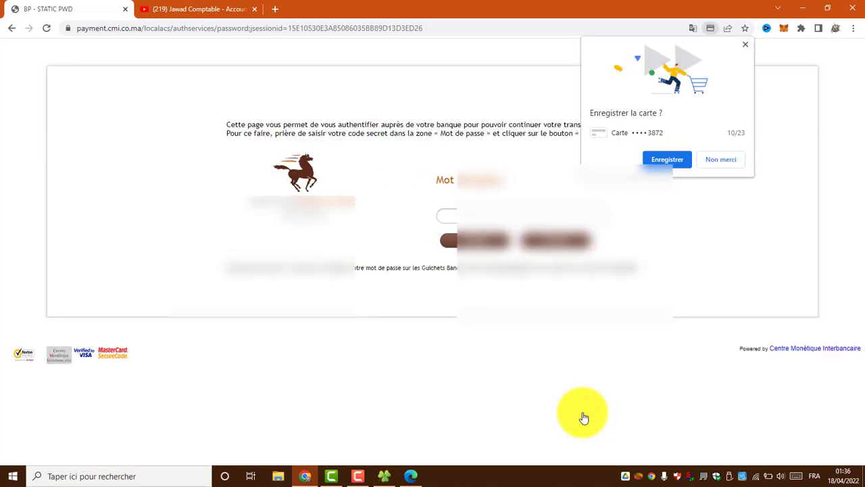
# Decline saving the card in the browser, enter the bank password (Mot de passe), and validate the transaction
pyautogui.click(728, 162)
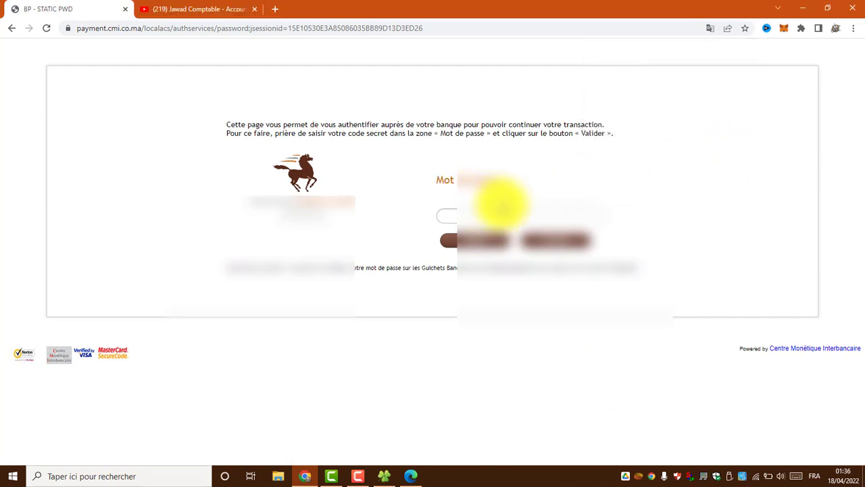
pyautogui.click(489, 216)
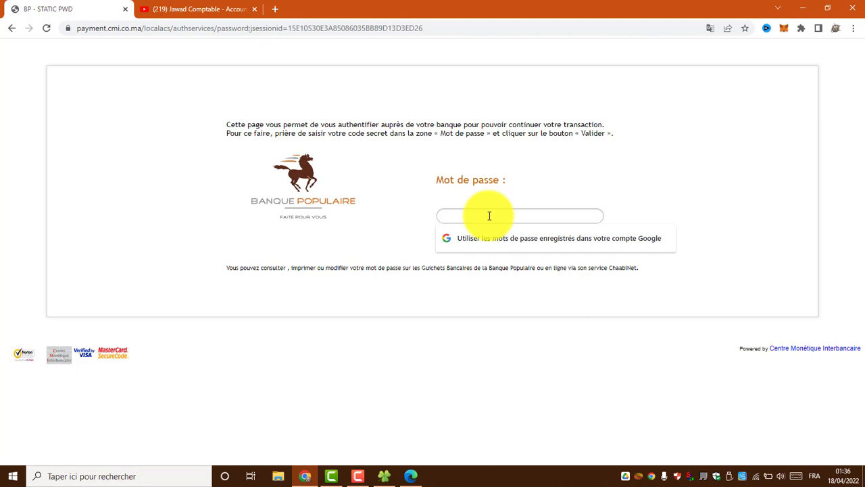
pyautogui.write('•••')
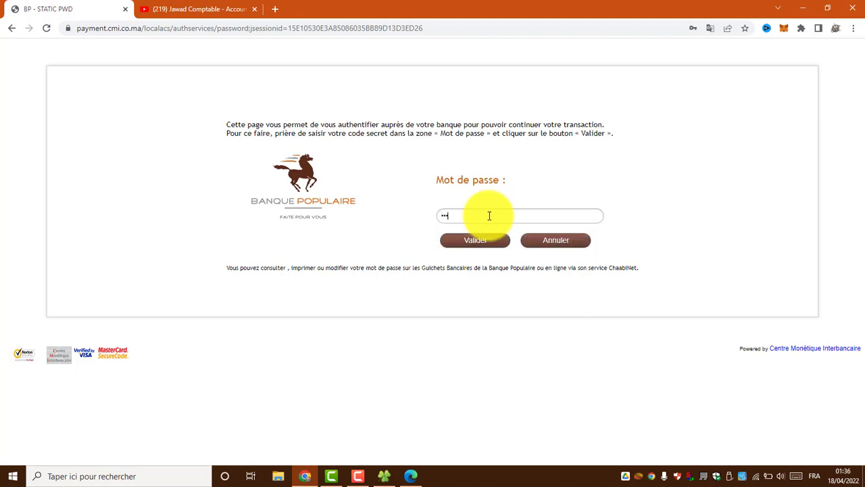
pyautogui.write('•')
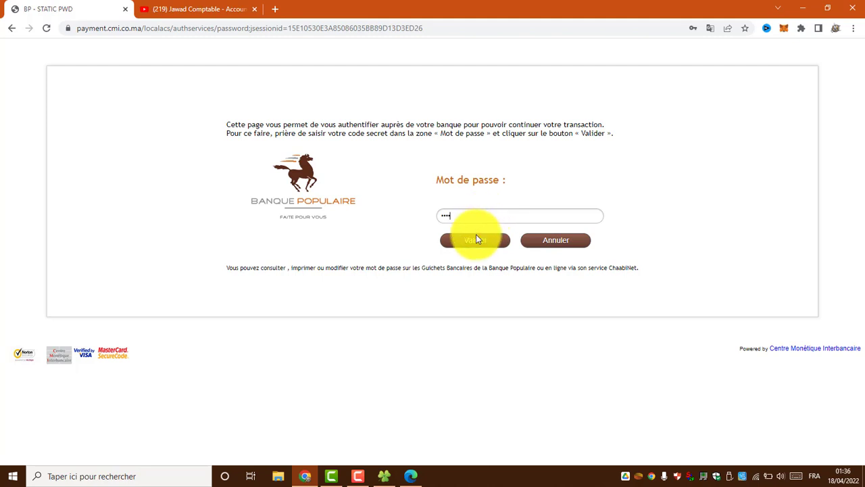
pyautogui.click(471, 241)
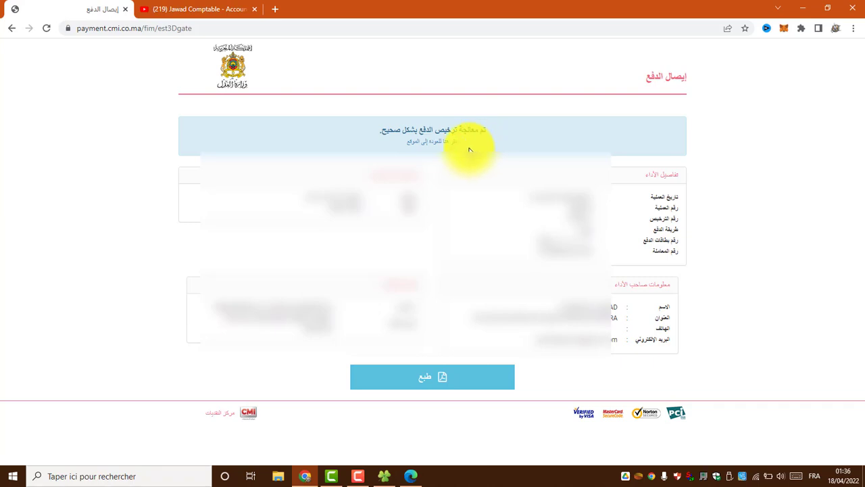
# Save the payment receipt as a landscape PDF in the Bureau folder, and return to the justice services site
pyautogui.click(432, 383)
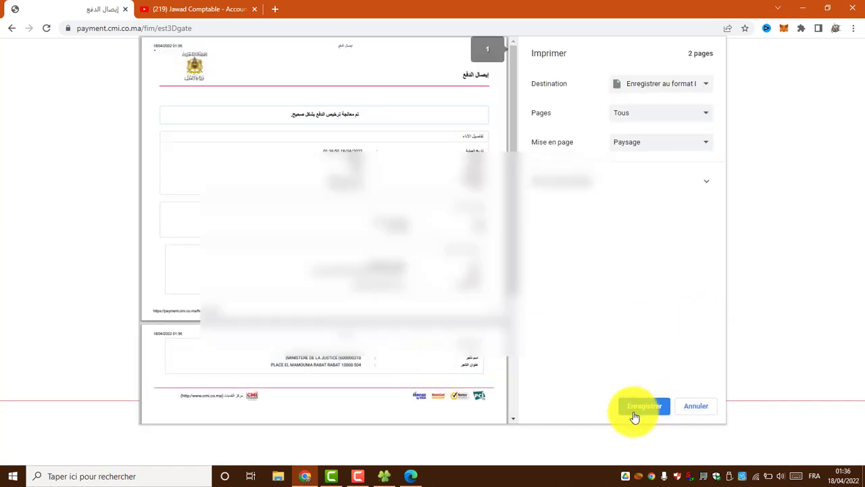
pyautogui.click(639, 409)
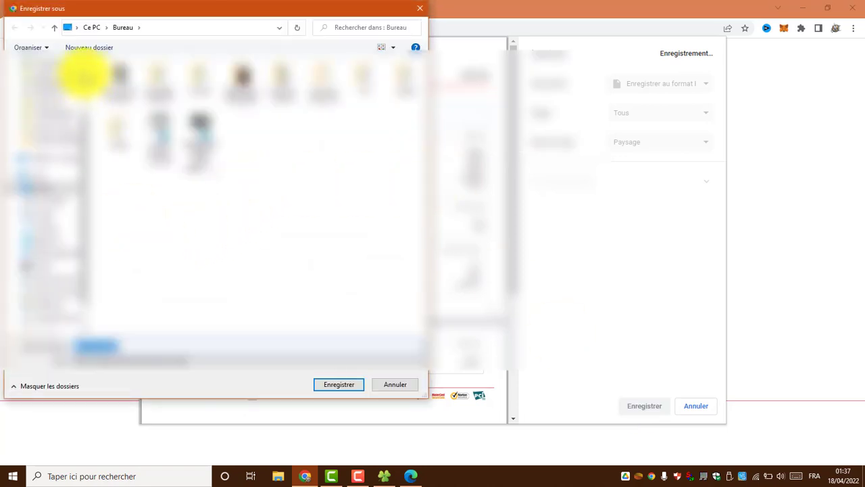
pyautogui.click(49, 85)
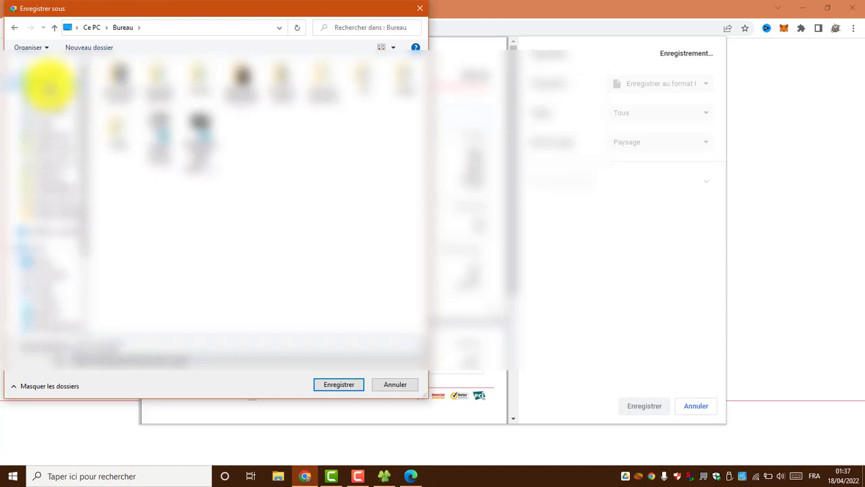
pyautogui.click(331, 385)
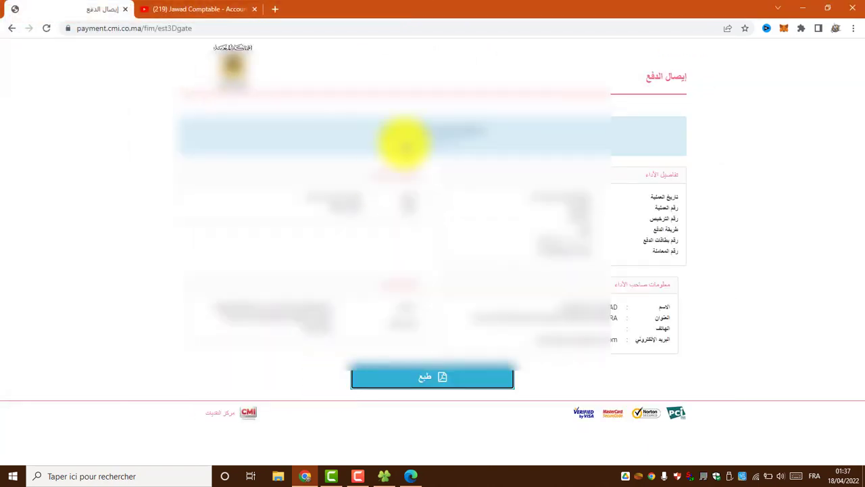
pyautogui.click(431, 144)
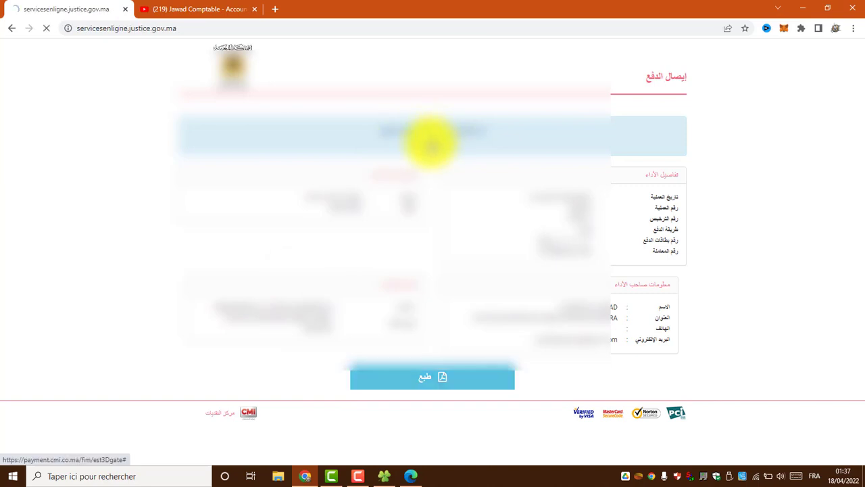